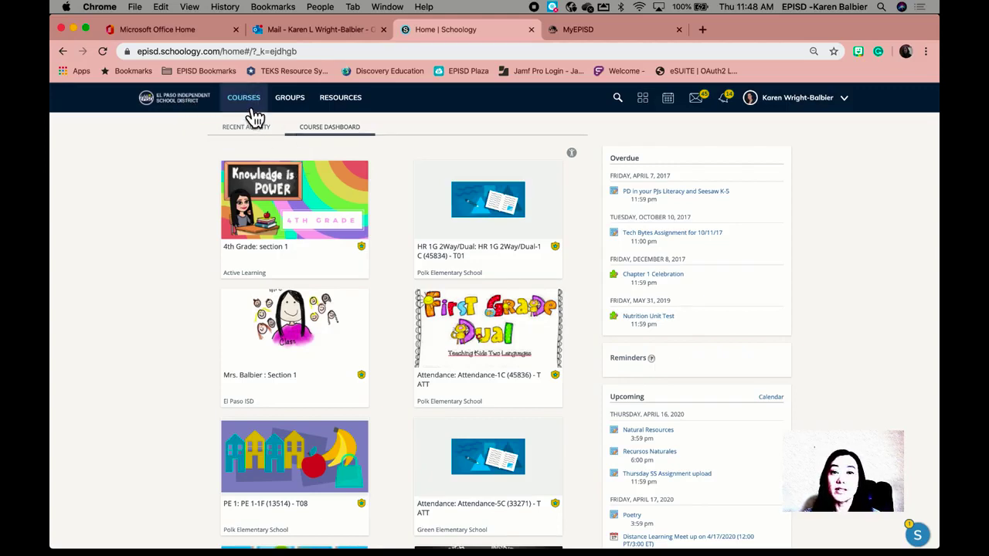
Step: Open the 4th Grade: section 1 course from the Home dashboard
click(309, 227)
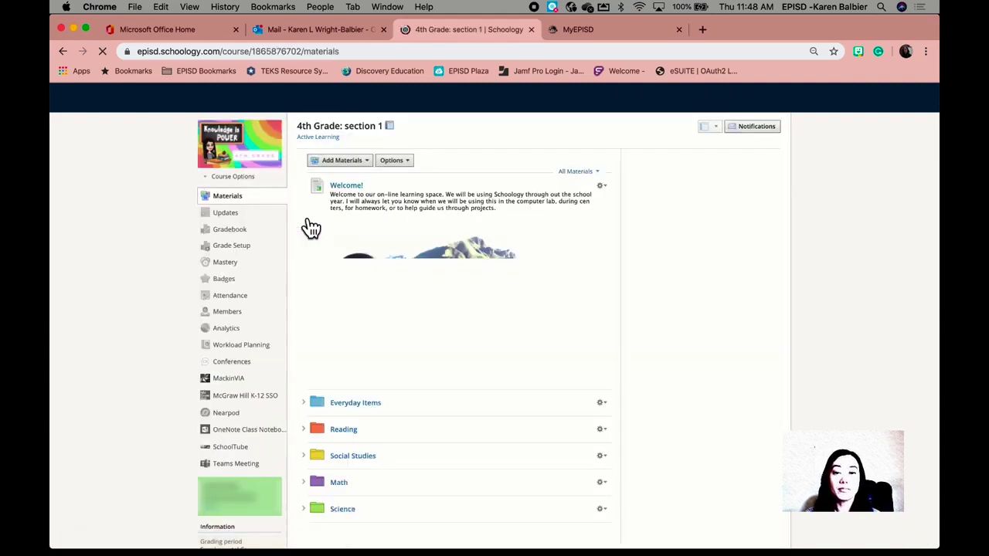
Step: Turn off the 4th Grade course's Assignment and Test/Quiz submission emails and save
click(768, 133)
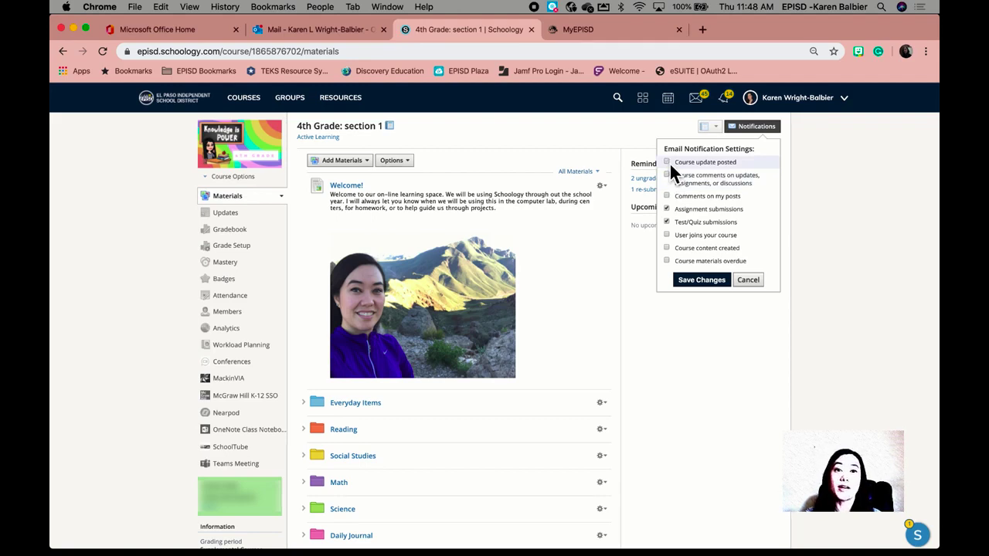
click(668, 210)
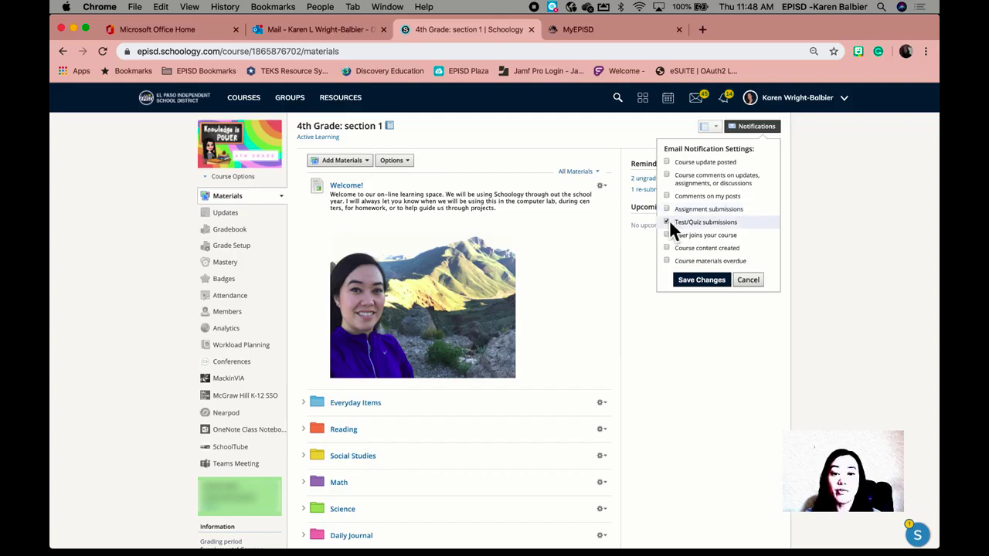
click(669, 221)
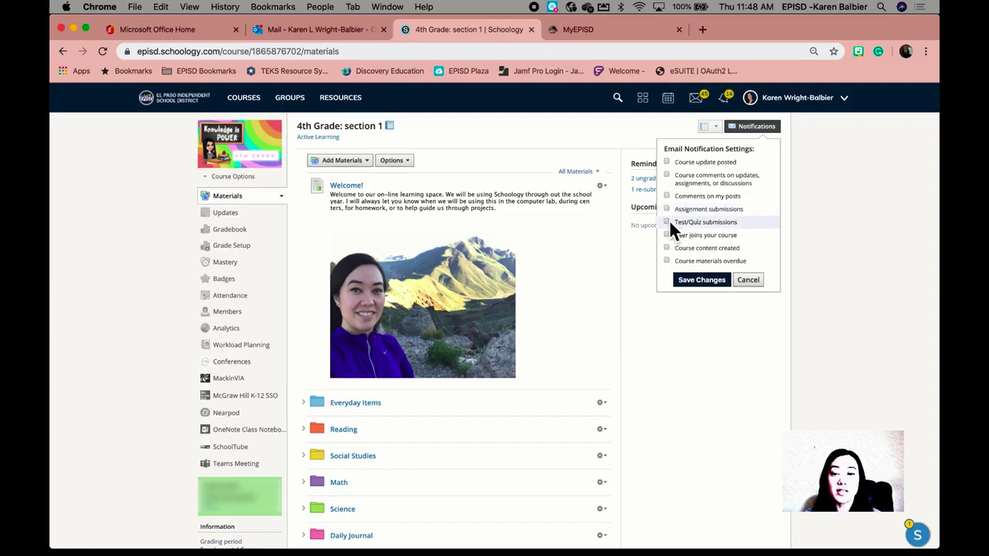
click(715, 285)
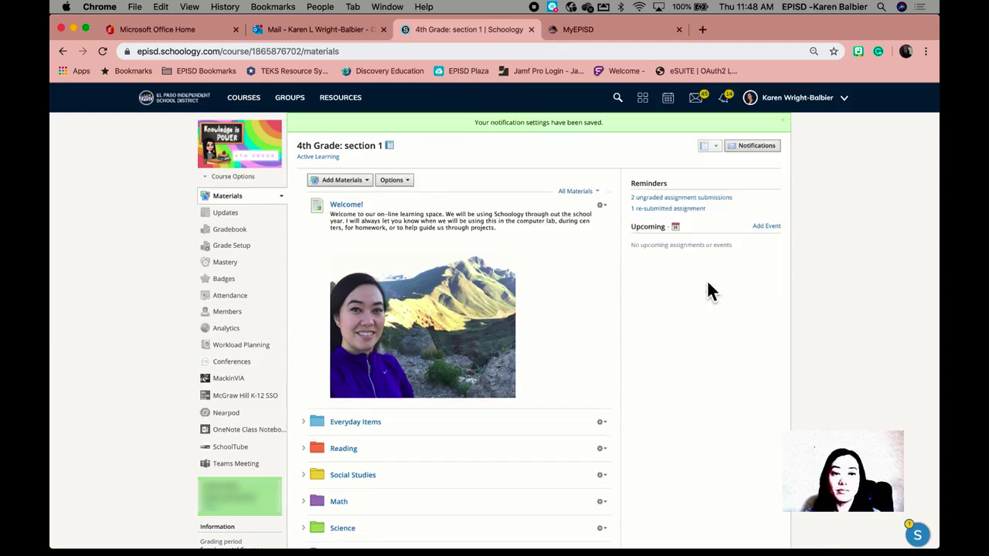
Step: Review the Schoology Educators group's email notification options, then return to the Home dashboard
click(296, 100)
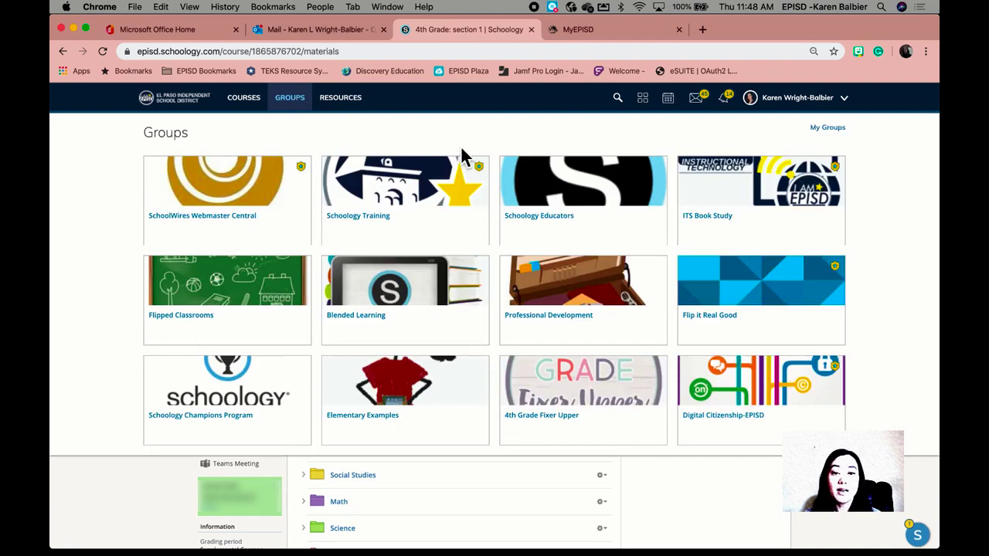
click(575, 215)
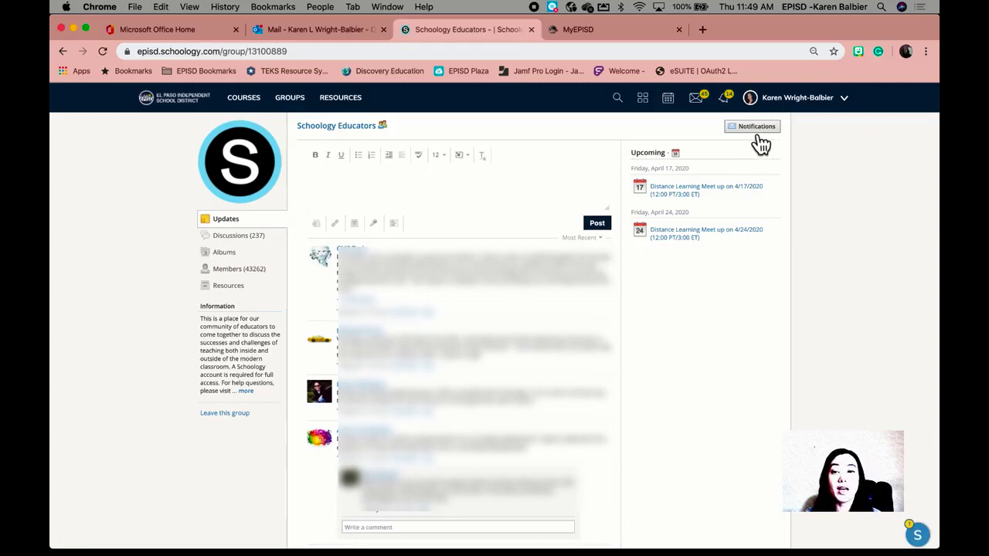
click(759, 133)
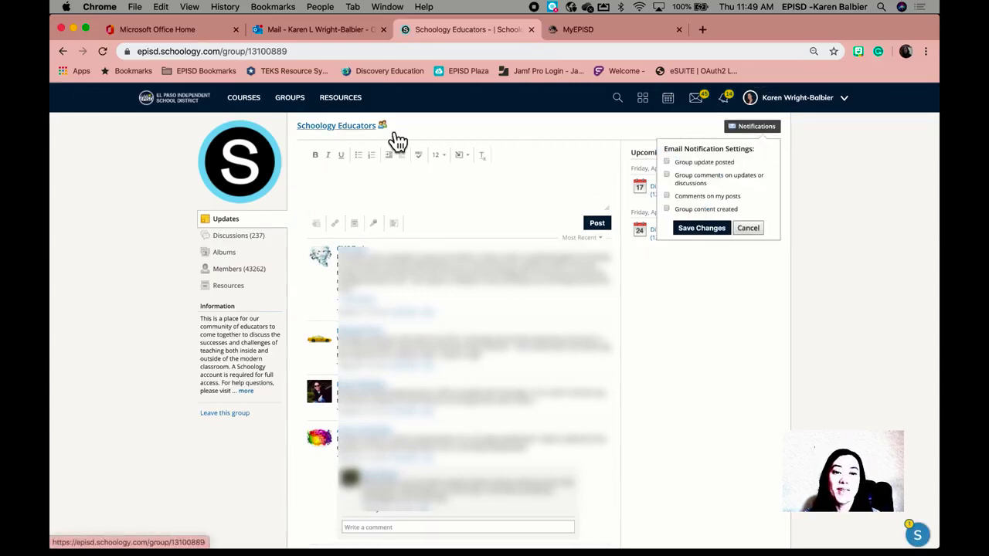
click(258, 109)
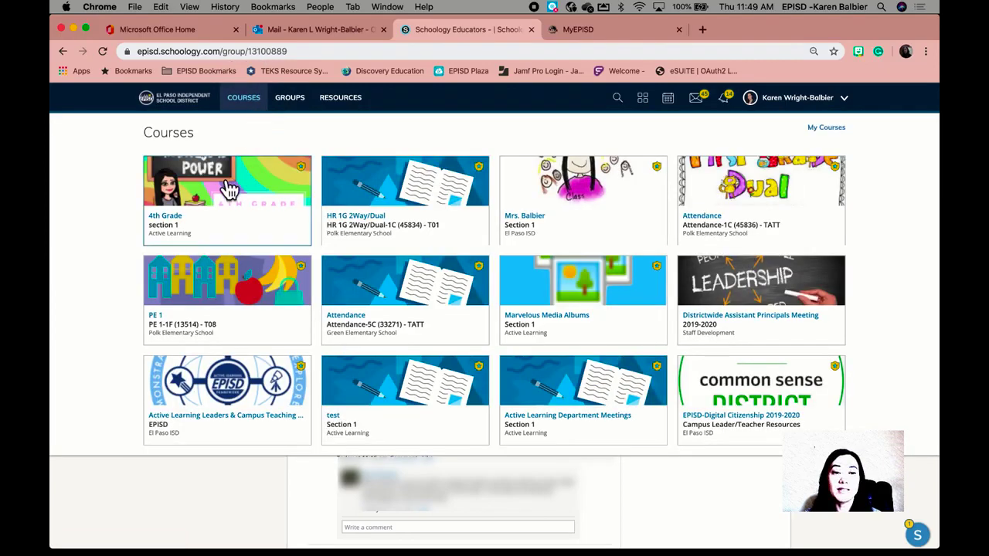
click(195, 109)
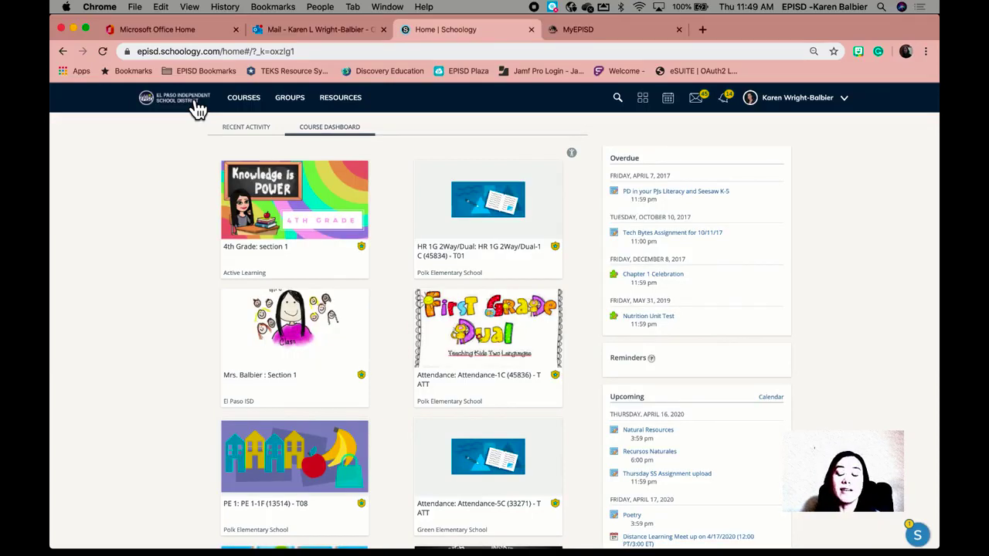
Step: Go to the account settings' Notifications tab from the user-name menu
click(856, 109)
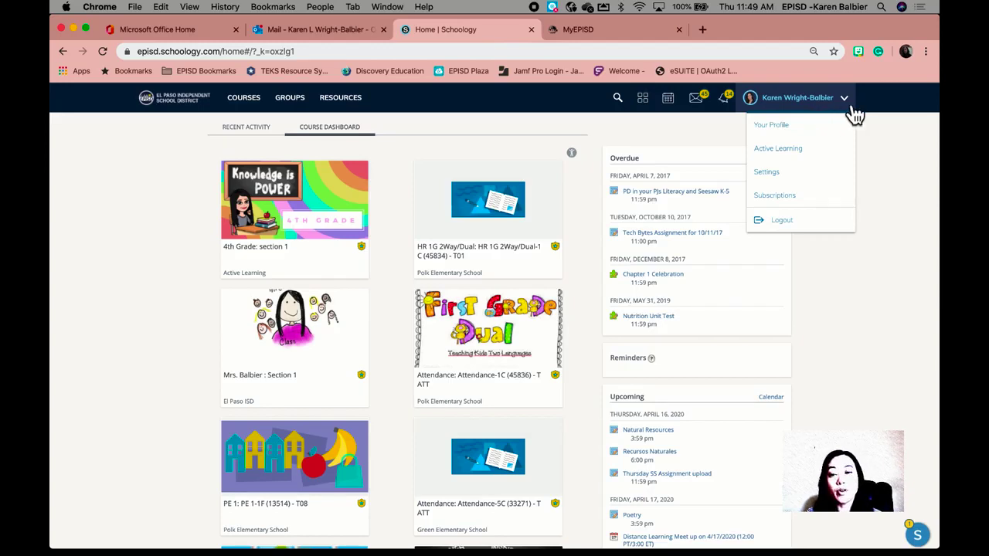
click(804, 185)
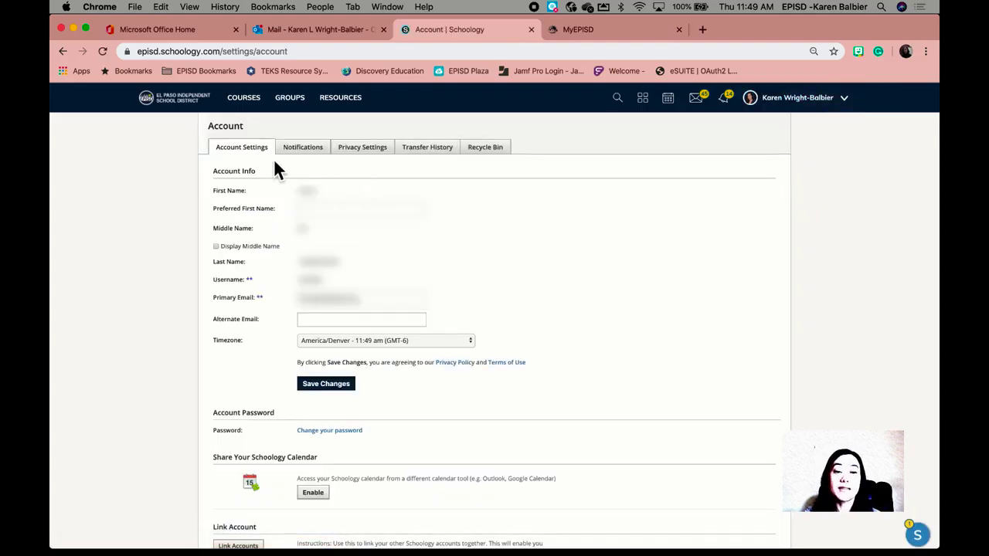
click(314, 156)
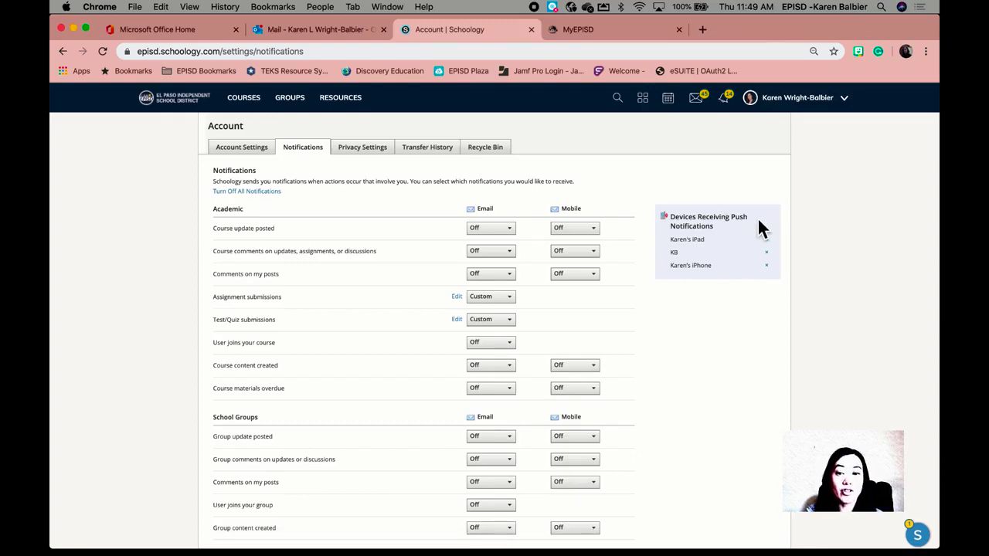
Step: Remove the iPhone from Devices Receiving Push Notifications and confirm Disable
click(767, 266)
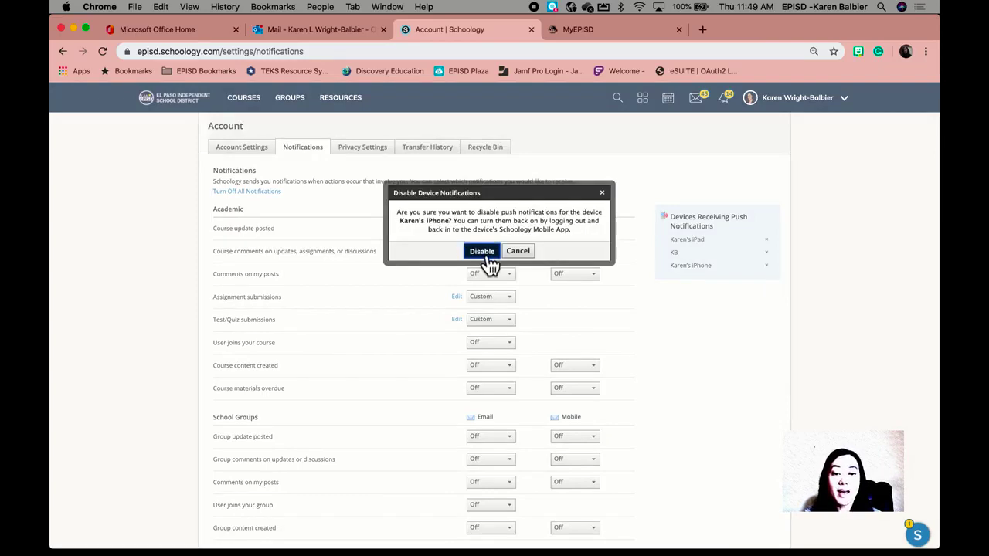
click(480, 252)
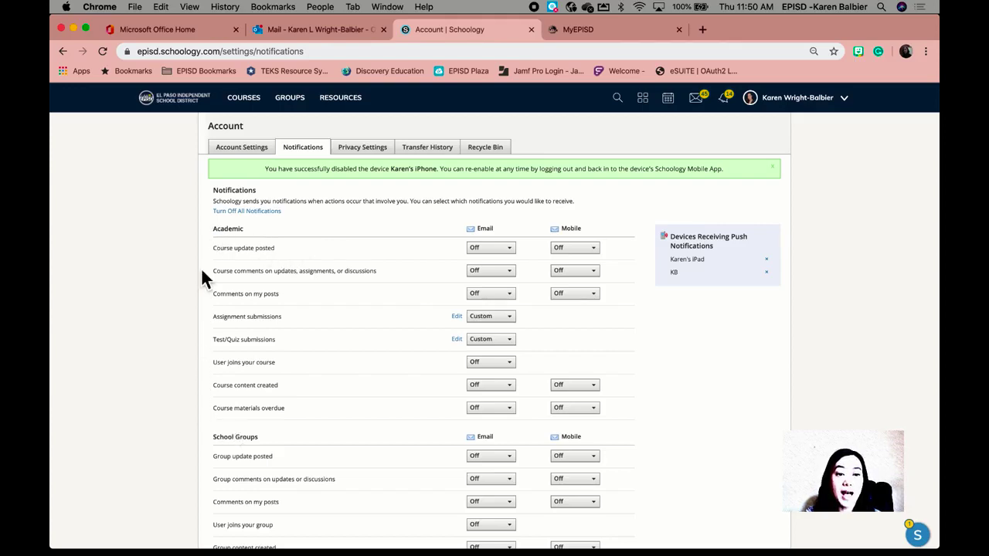
Step: Review all notification sections down to Save Changes, then show Course update posted's email choices
scroll(224, 386, down, 3)
scroll(224, 380, down, 2)
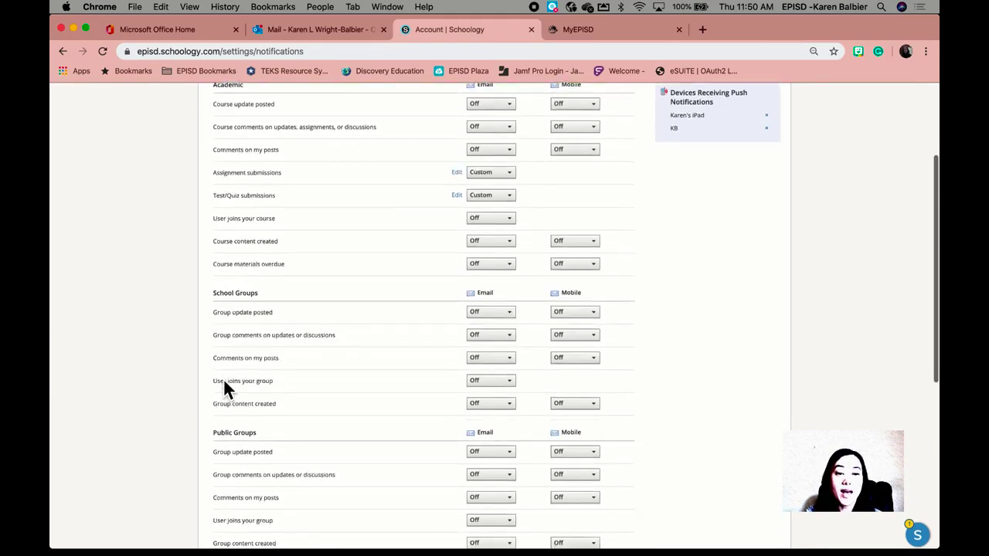
scroll(207, 439, down, 10)
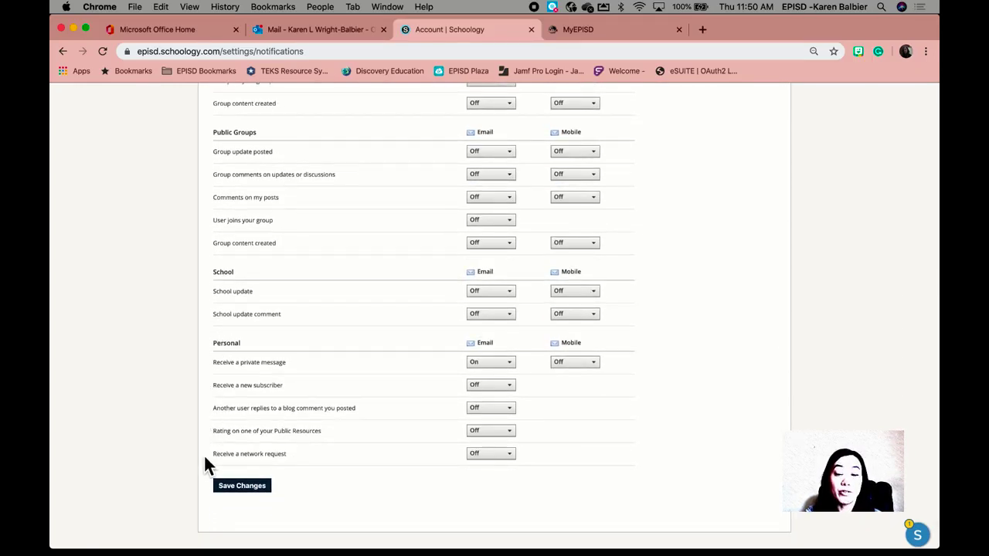
scroll(264, 292, up, 15)
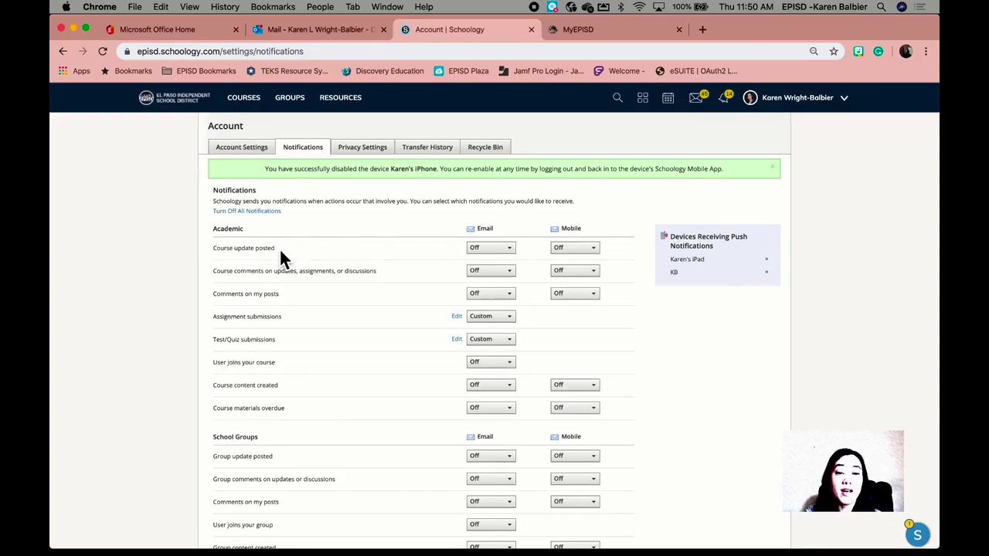
click(507, 248)
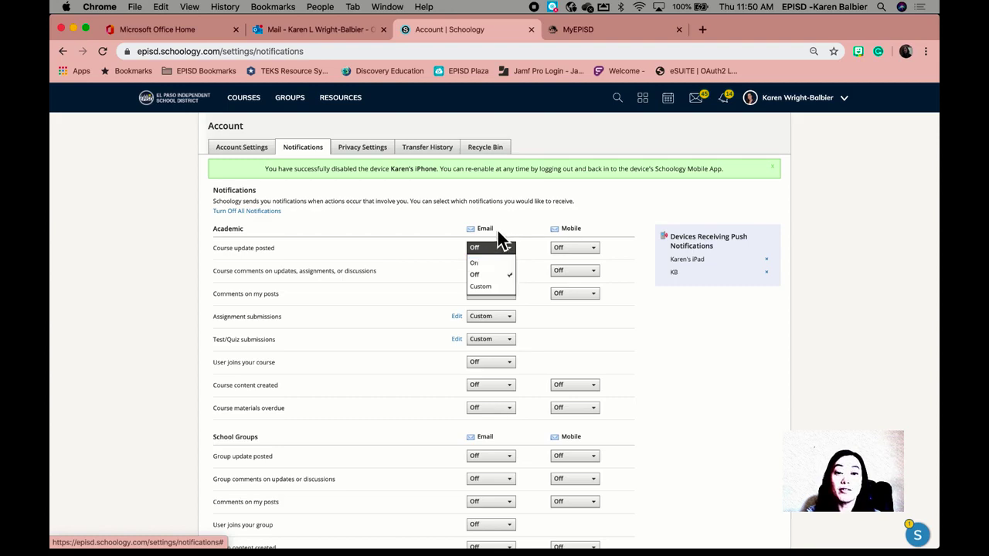
click(487, 288)
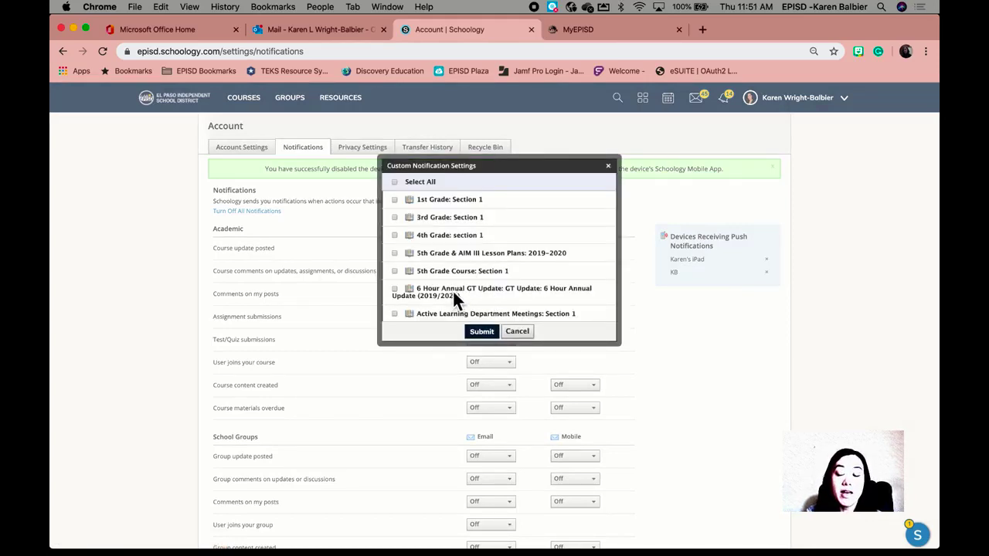
scroll(445, 305, down, 5)
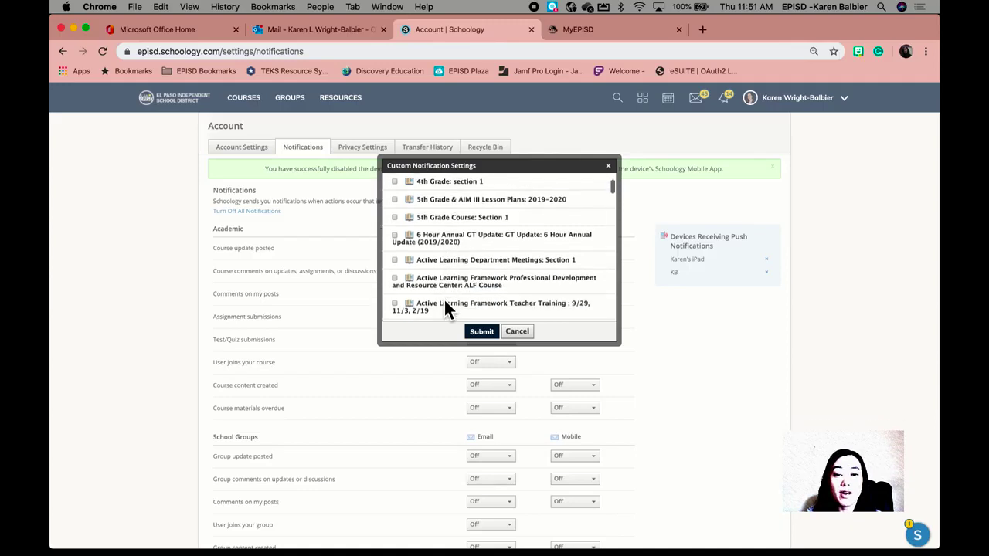
scroll(445, 308, down, 10)
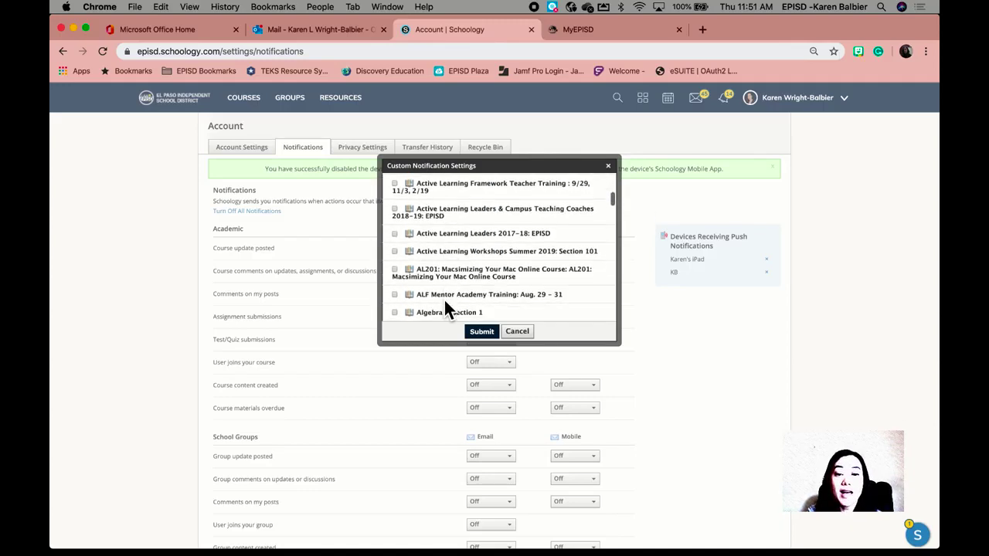
scroll(445, 306, down, 10)
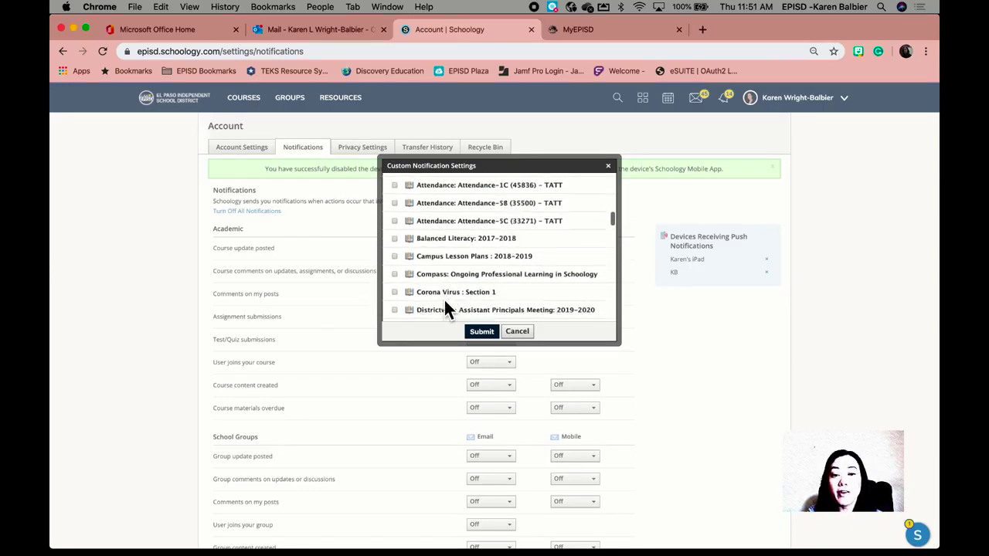
scroll(445, 307, down, 5)
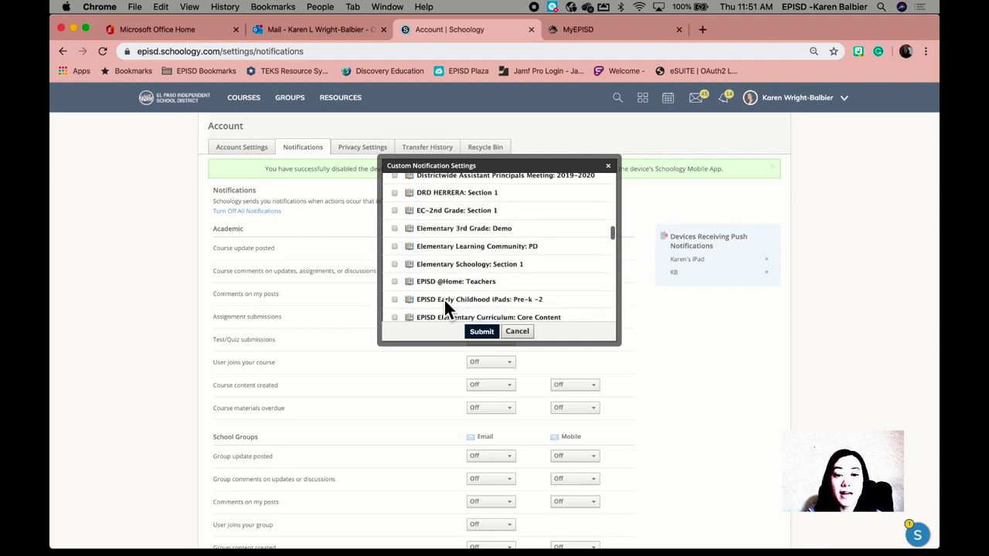
click(395, 259)
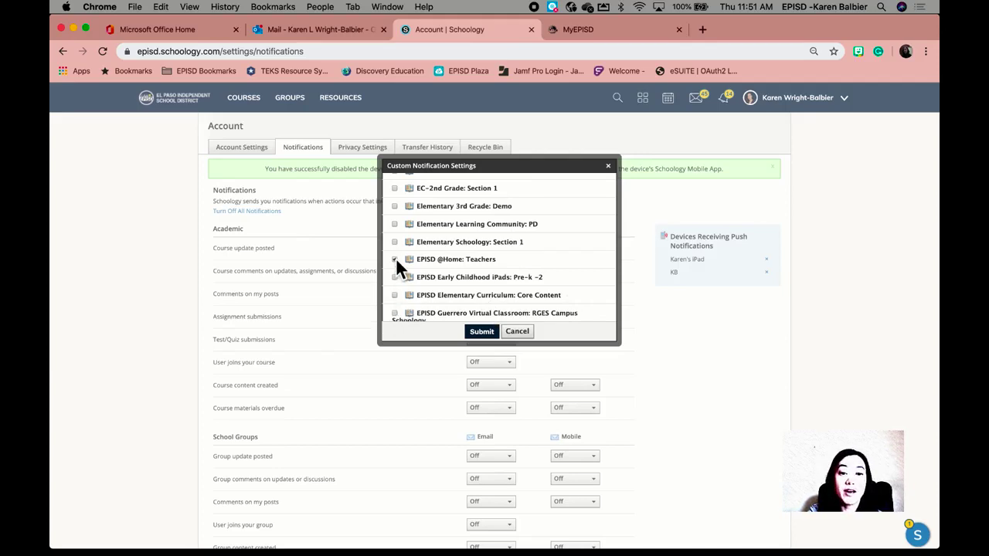
scroll(503, 219, up, 15)
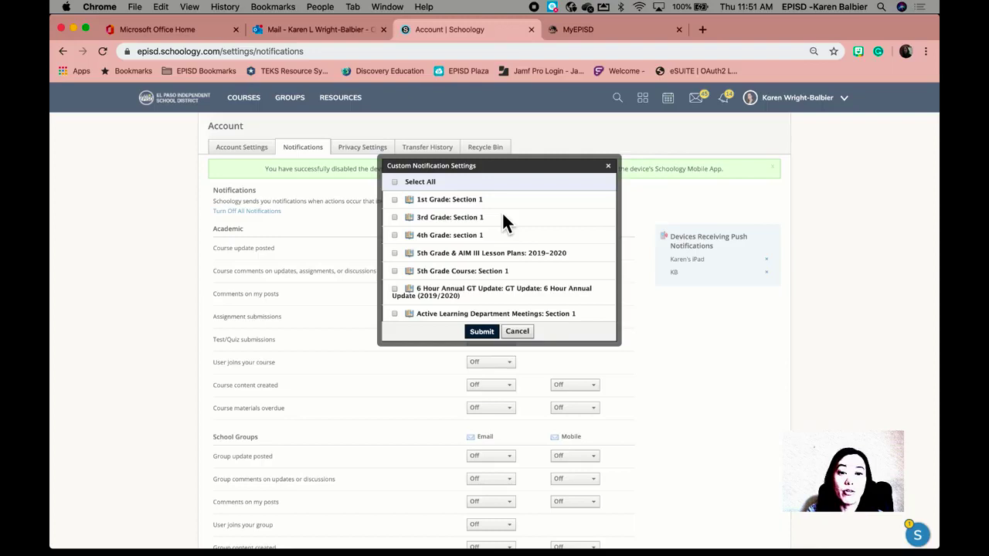
scroll(452, 272, down, 15)
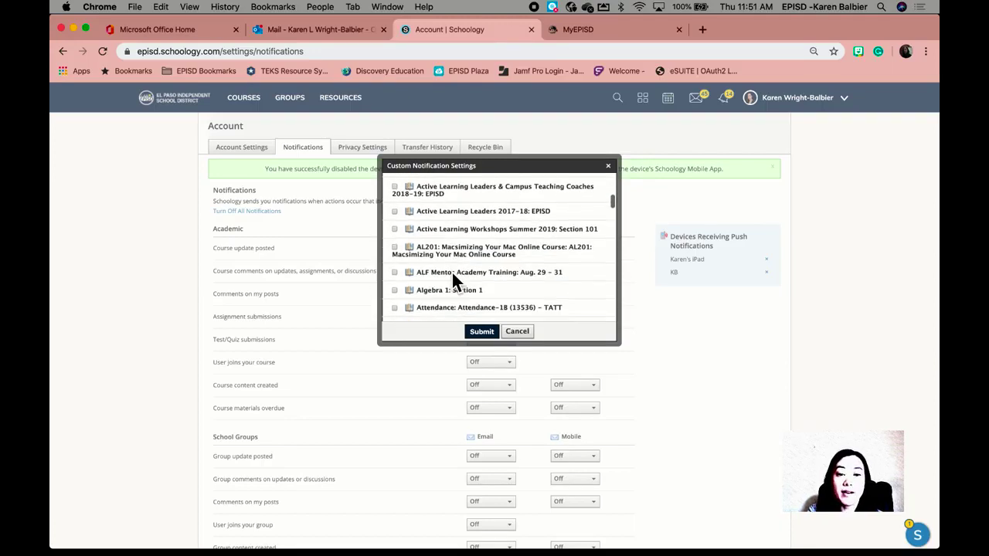
scroll(452, 273, down, 5)
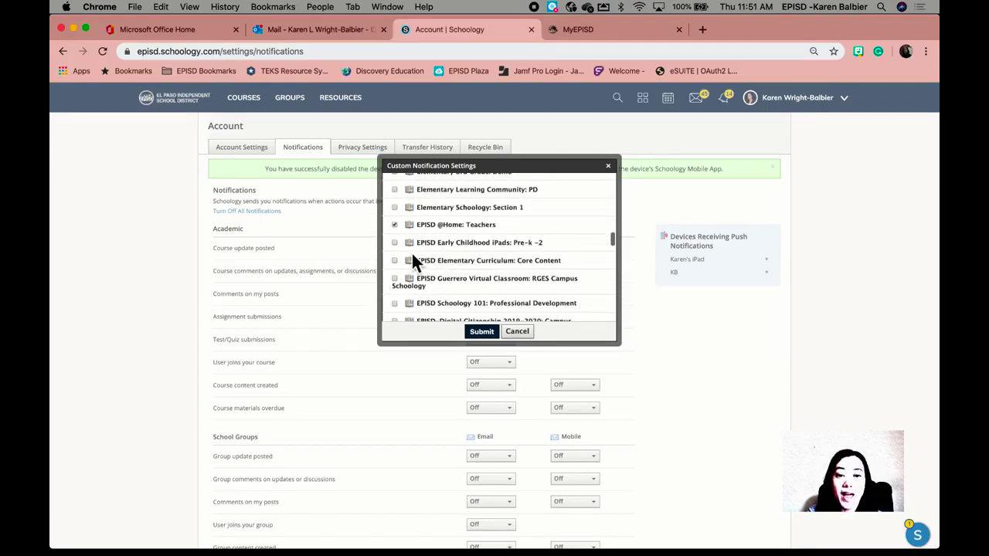
click(395, 225)
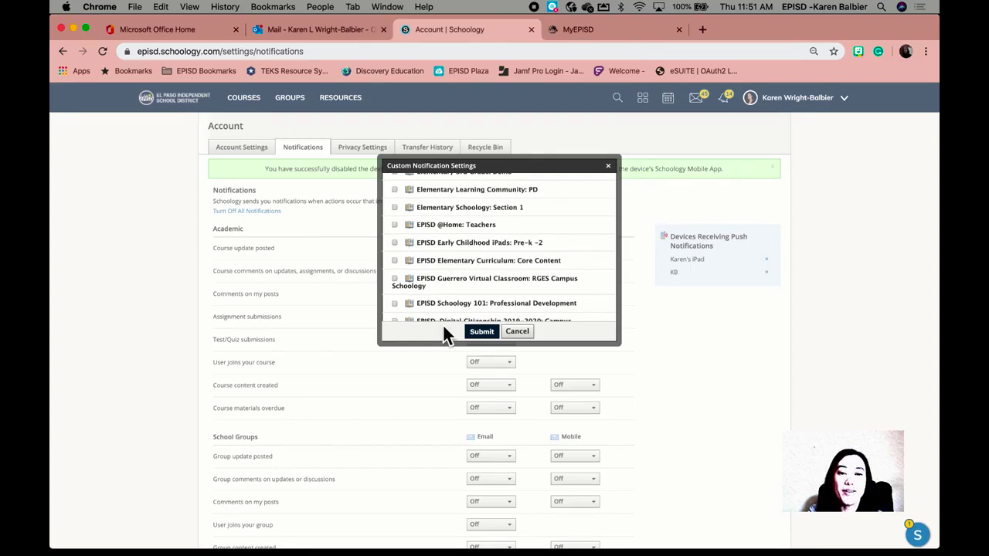
click(489, 339)
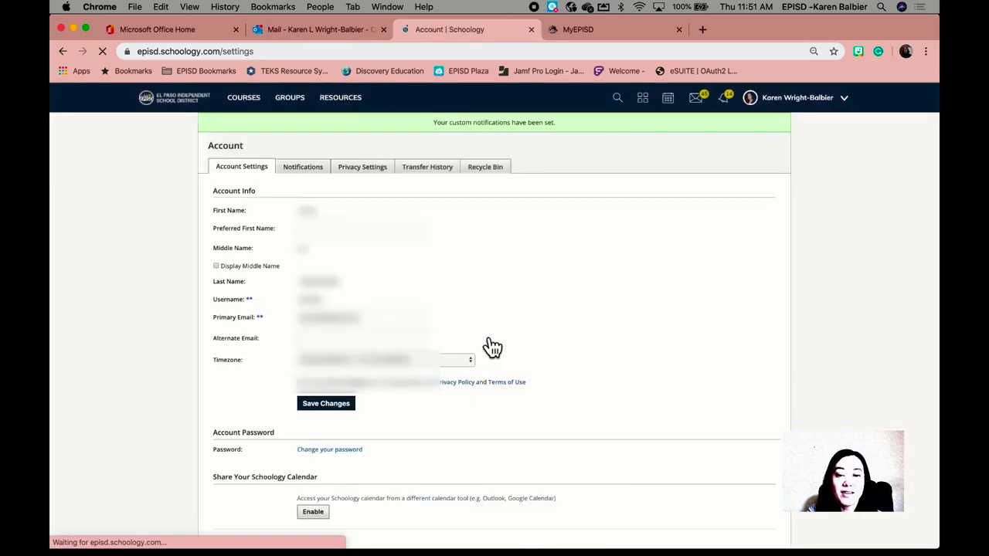
Step: Return to the Notifications tab and save the account notification settings
click(316, 174)
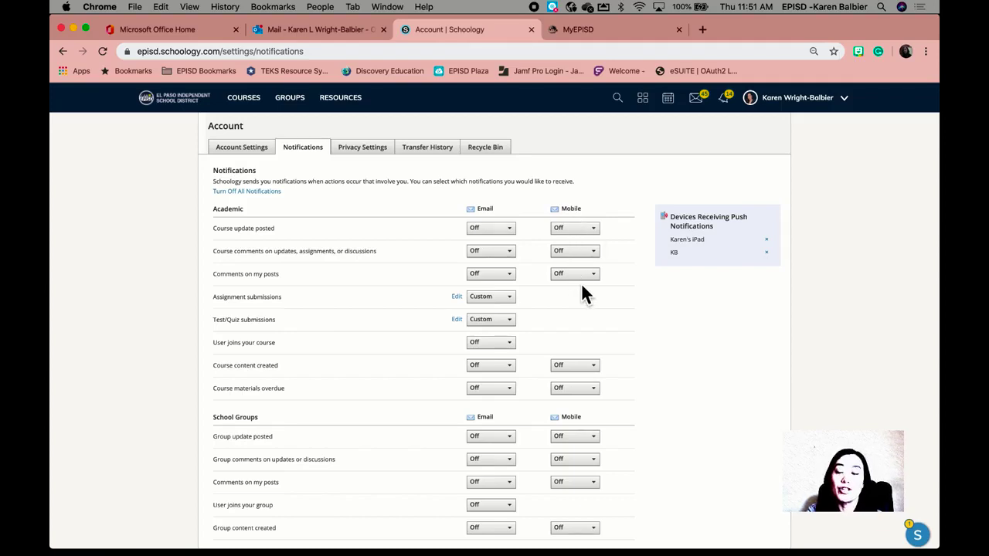
scroll(630, 356, down, 10)
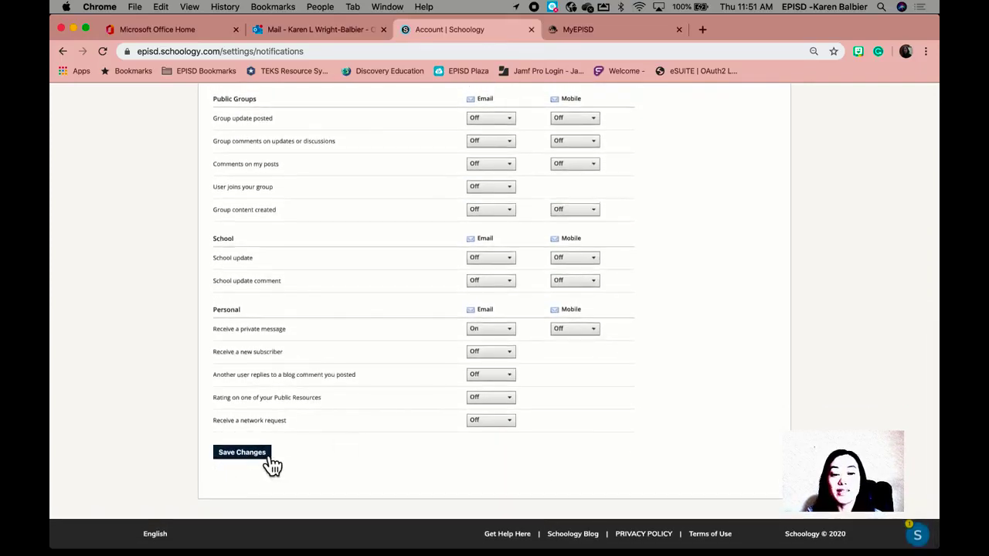
click(263, 455)
scroll(374, 274, down, 1)
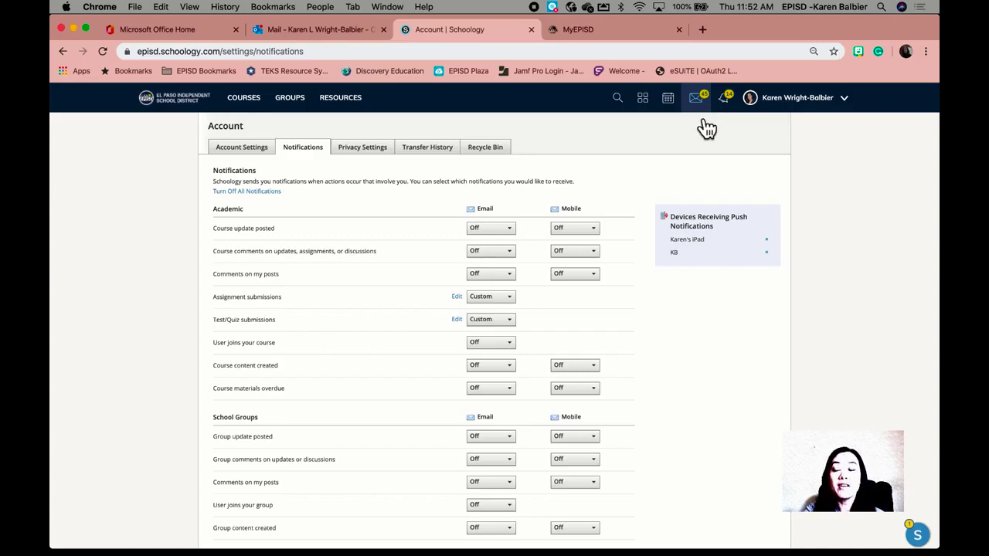
click(709, 113)
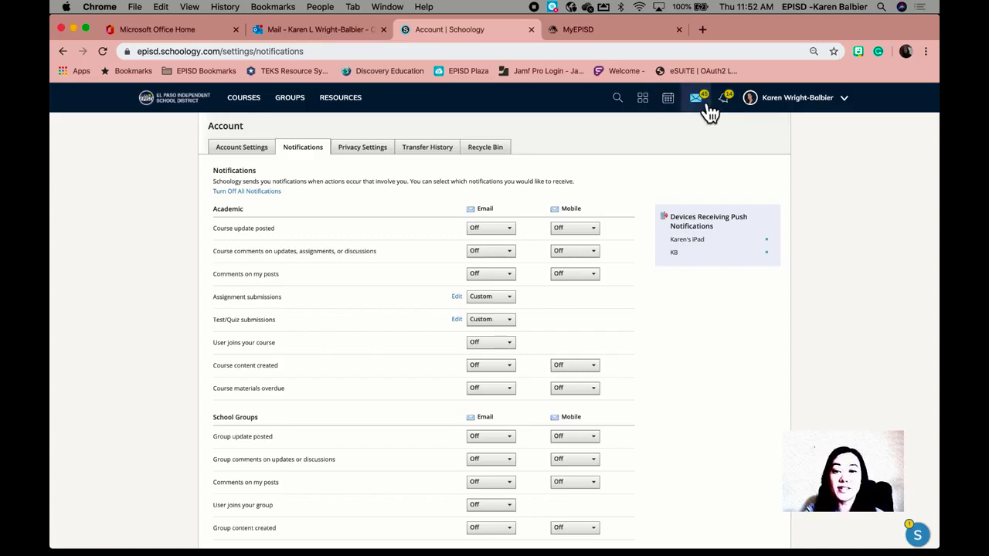
click(708, 111)
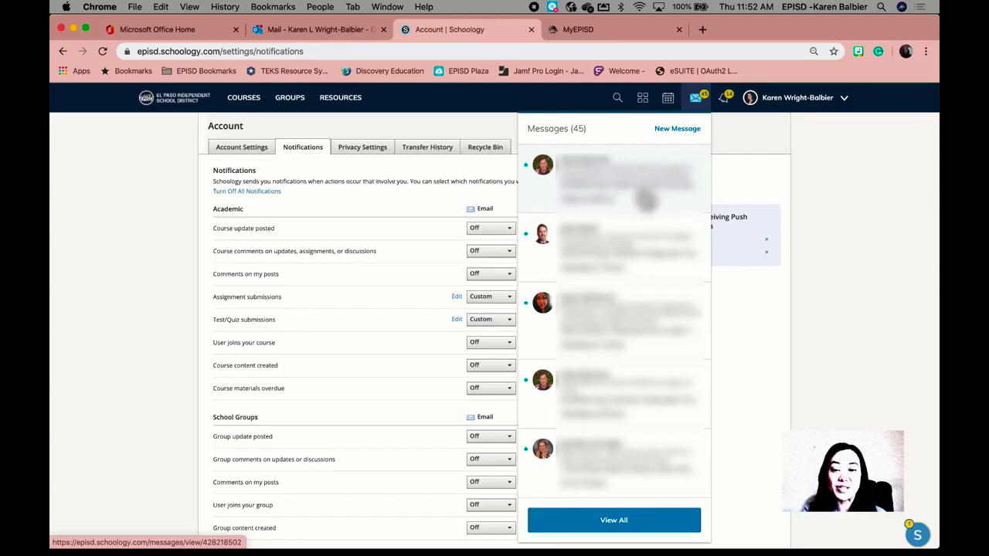
click(733, 104)
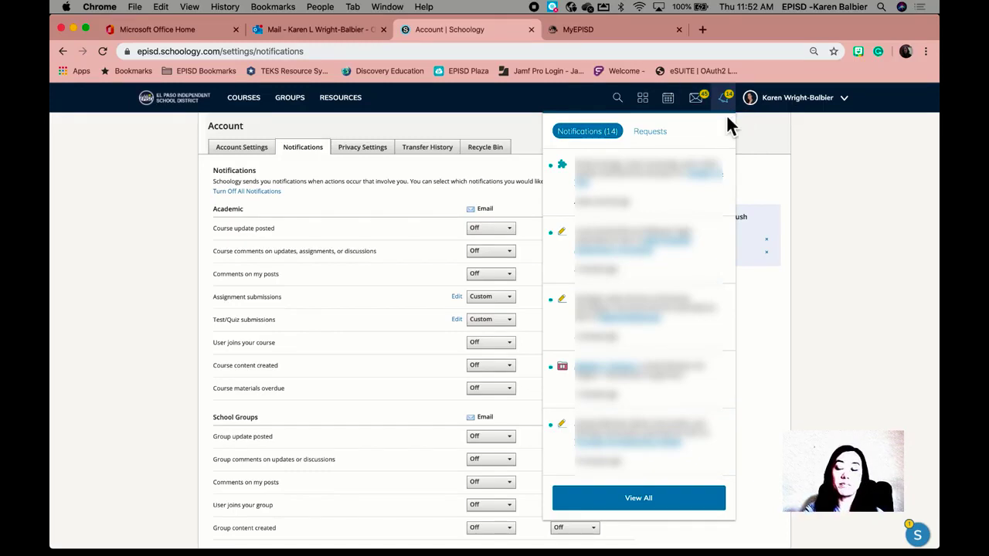
Step: Close the notifications list and open the account menu under the user name
click(821, 149)
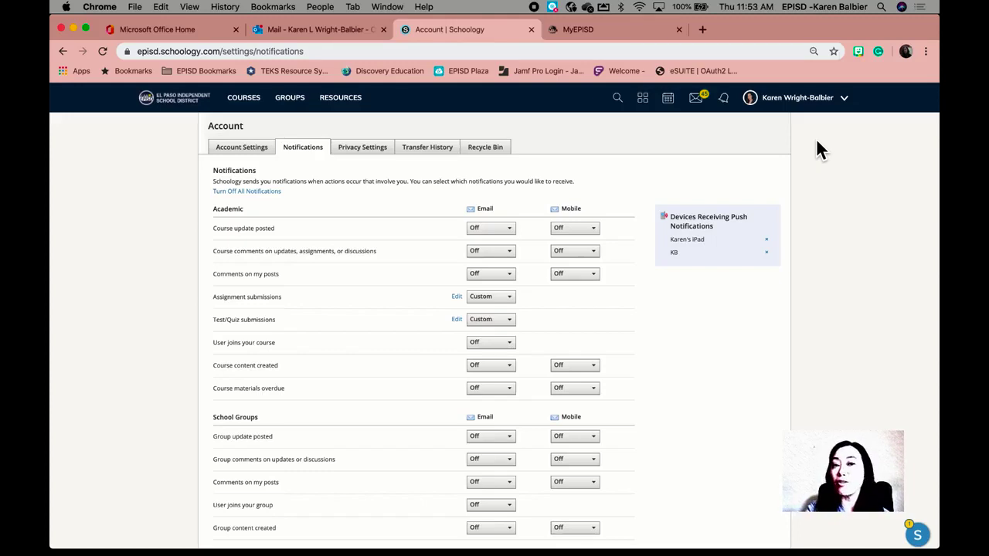
click(853, 105)
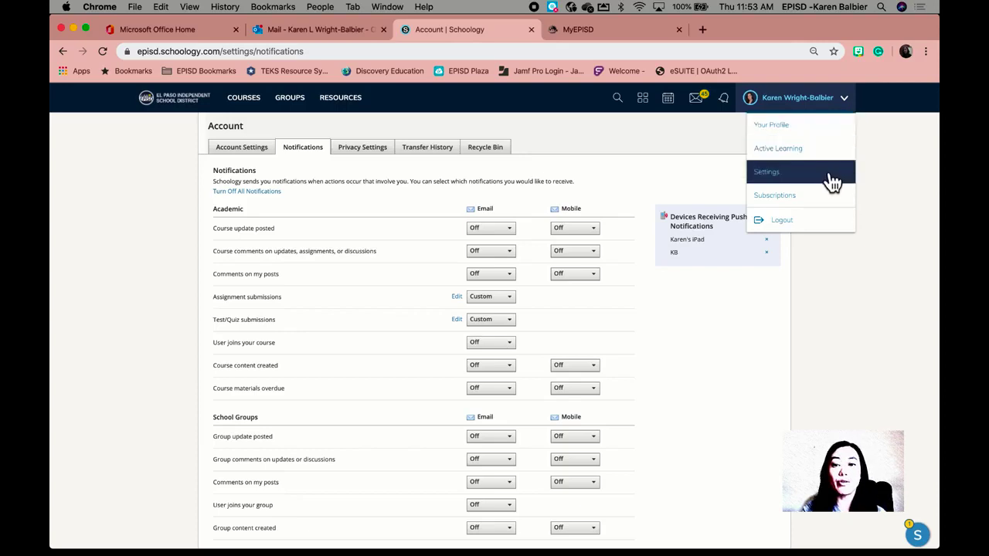